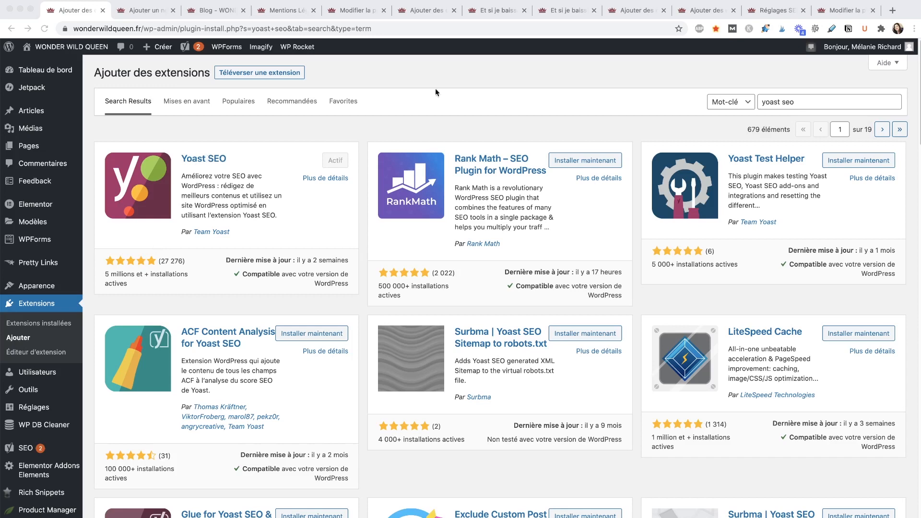
{"action": "left_click", "coordinate": [798, 102]}
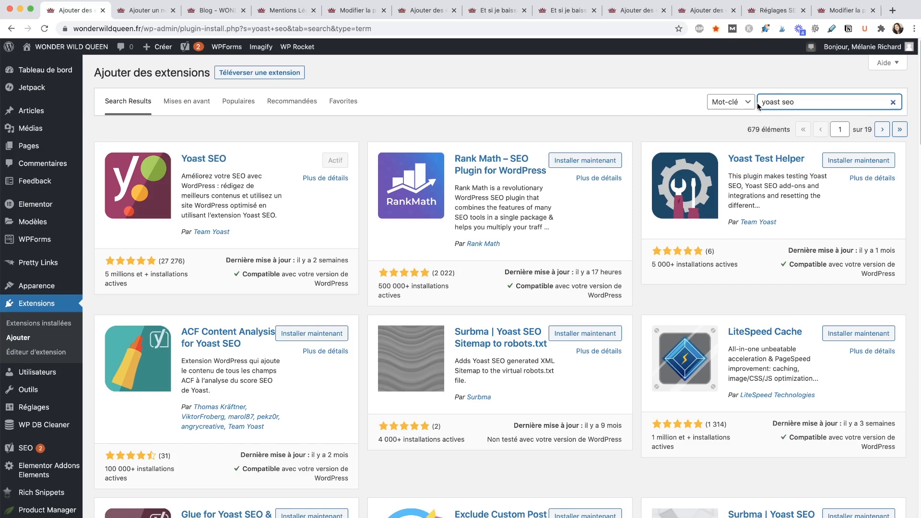
{"action": "key", "text": "super+Tab"}
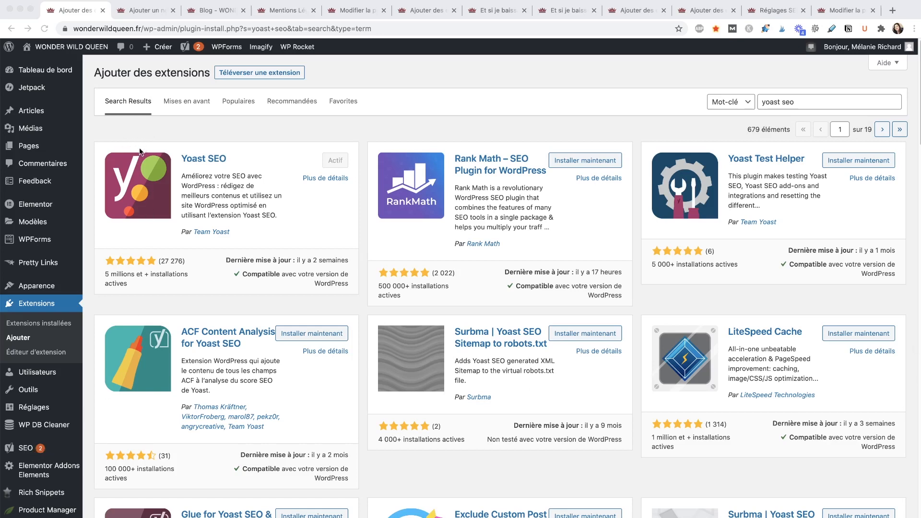
{"action": "key", "text": "super+Tab"}
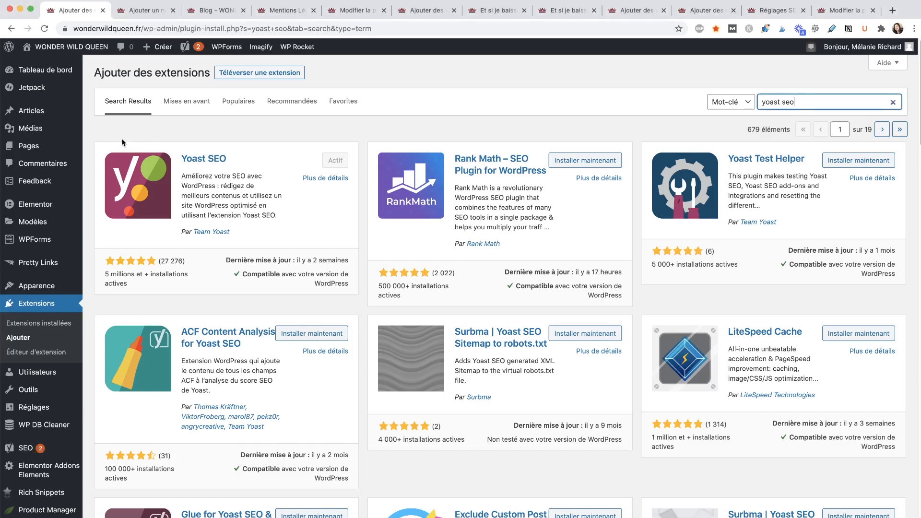
- Examine the Yoast SEO section of the new article, from the target keyphrase through the Google preview to the meta description
{"action": "left_click", "coordinate": [143, 11]}
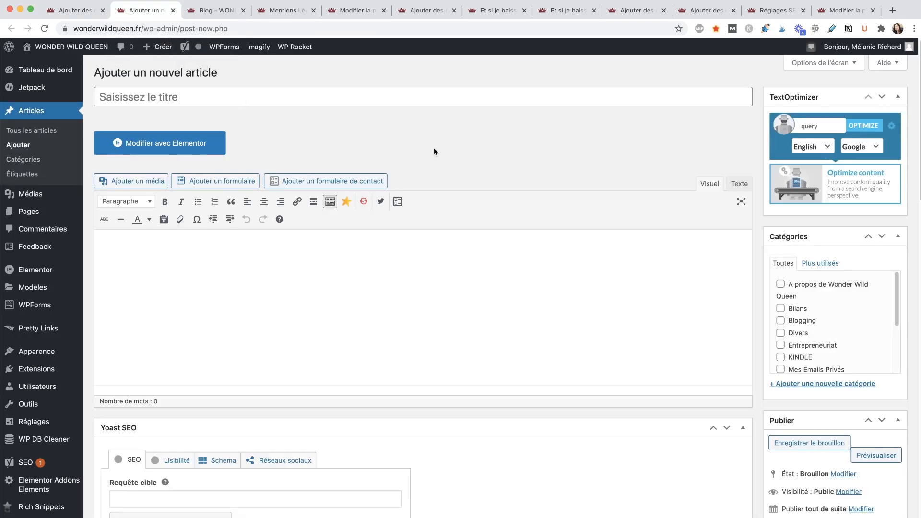
{"action": "scroll", "coordinate": [447, 148], "scroll_direction": "down", "scroll_amount": 4}
{"action": "scroll", "coordinate": [441, 152], "scroll_direction": "down", "scroll_amount": 3}
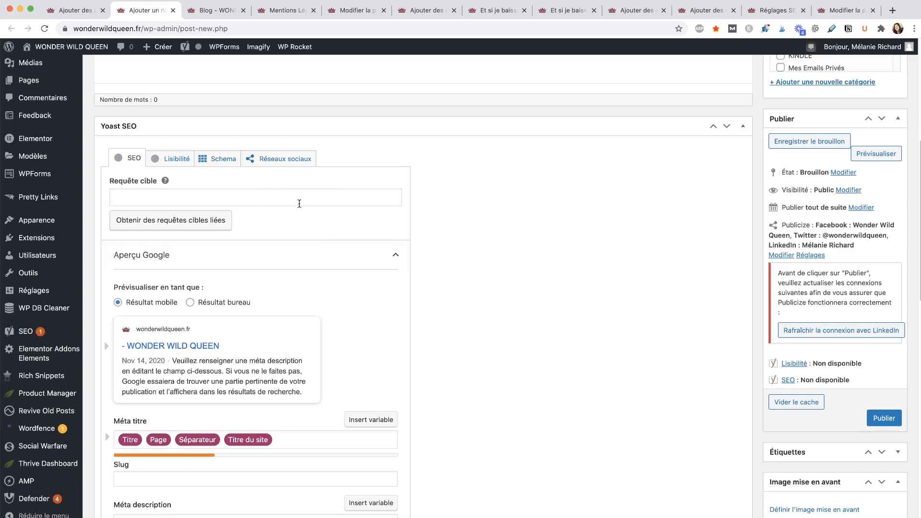
{"action": "scroll", "coordinate": [300, 201], "scroll_direction": "down", "scroll_amount": 3}
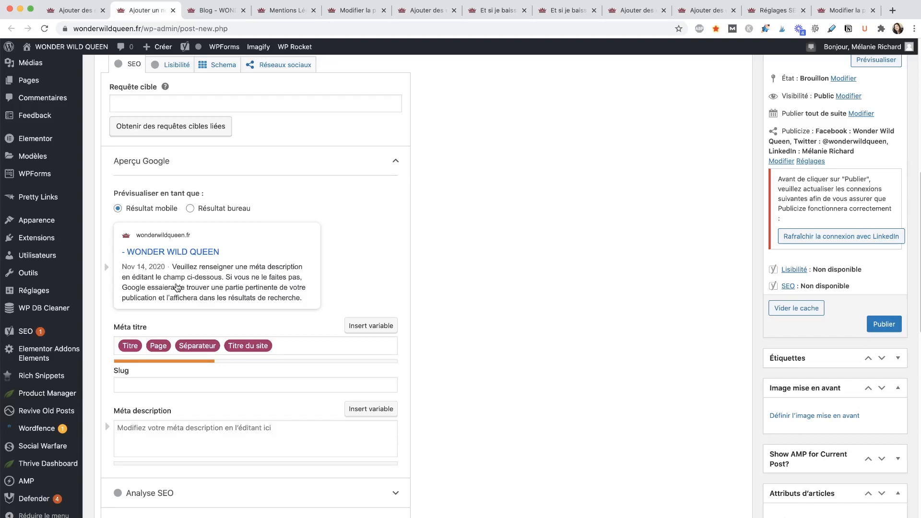
- View the public blog page and look through its latest articles down to the pagination
{"action": "left_click", "coordinate": [206, 10]}
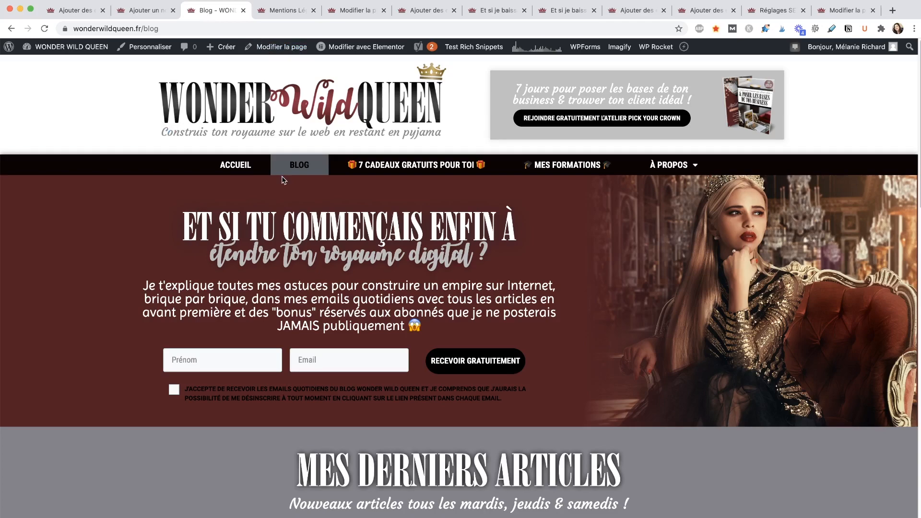
{"action": "scroll", "coordinate": [283, 180], "scroll_direction": "down", "scroll_amount": 15}
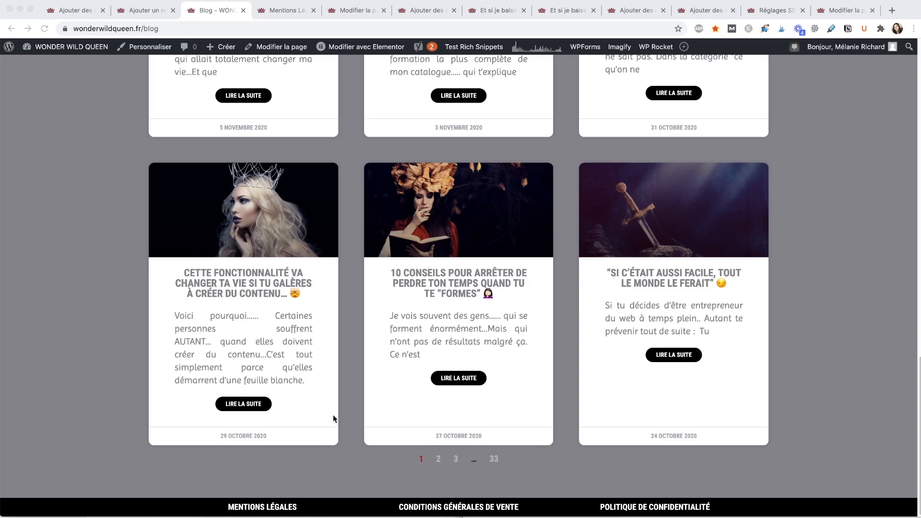
- View the Mentions Légales page in its editor and expand Yoast SEO's advanced settings to examine the indexing and link-following options
{"action": "key", "text": "ctrl+Tab"}
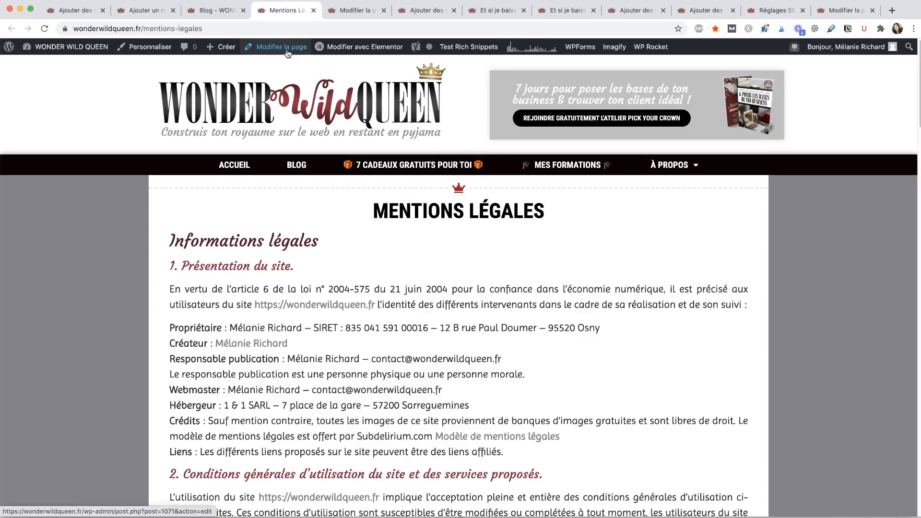
{"action": "left_click", "coordinate": [346, 10]}
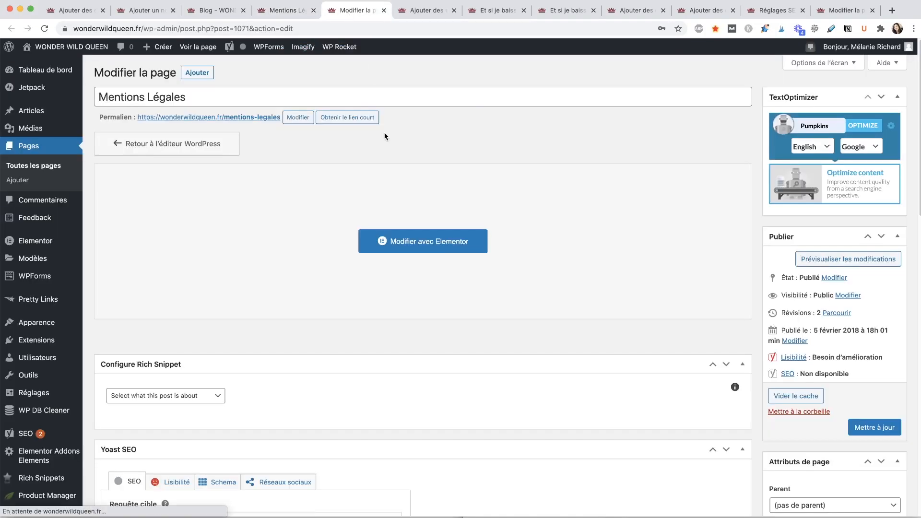
{"action": "scroll", "coordinate": [383, 131], "scroll_direction": "down", "scroll_amount": 3}
{"action": "scroll", "coordinate": [384, 136], "scroll_direction": "down", "scroll_amount": 4}
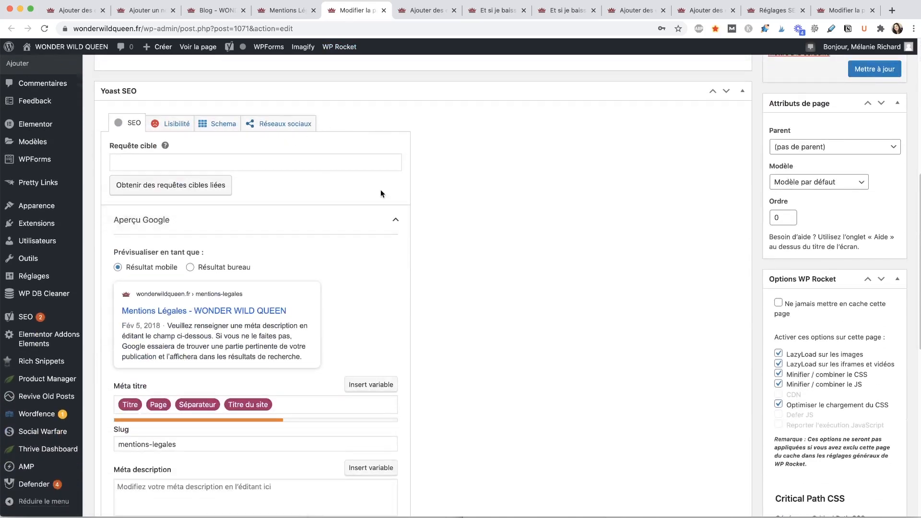
{"action": "scroll", "coordinate": [381, 193], "scroll_direction": "down", "scroll_amount": 4}
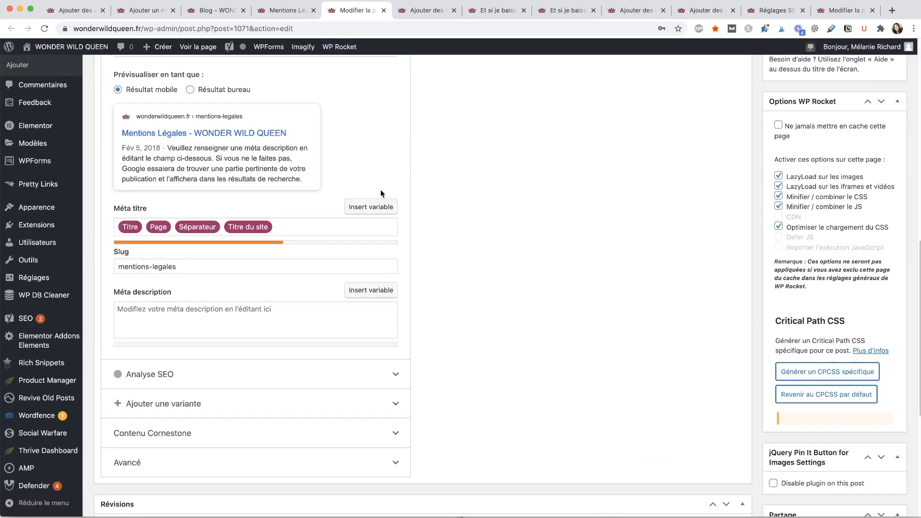
{"action": "scroll", "coordinate": [381, 193], "scroll_direction": "down", "scroll_amount": 2}
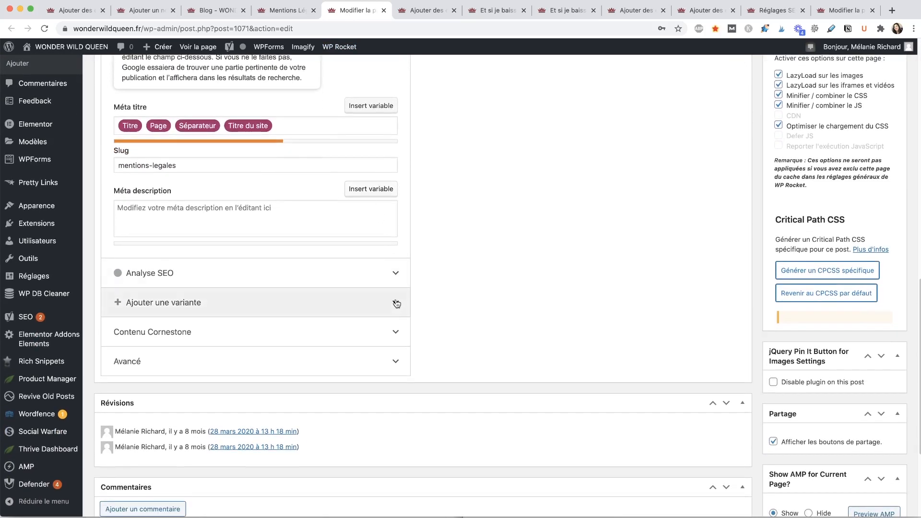
{"action": "left_click", "coordinate": [396, 363]}
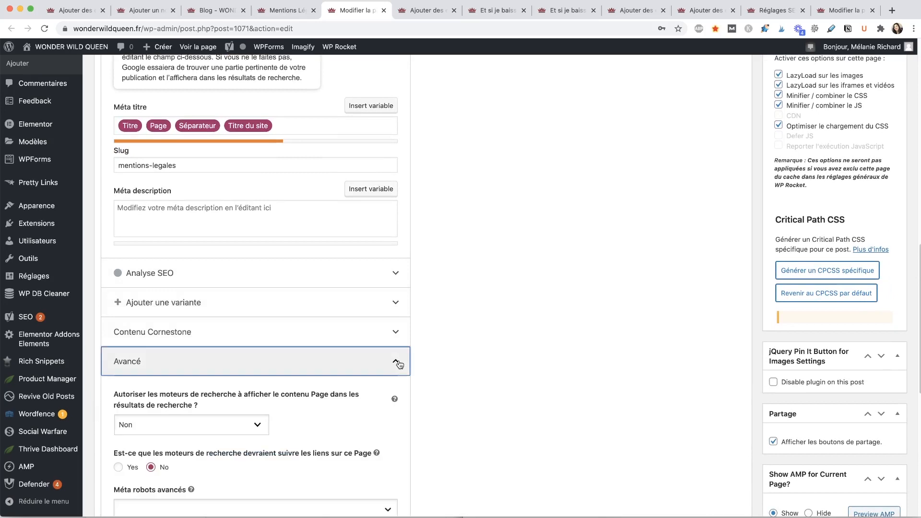
{"action": "scroll", "coordinate": [397, 364], "scroll_direction": "down", "scroll_amount": 2}
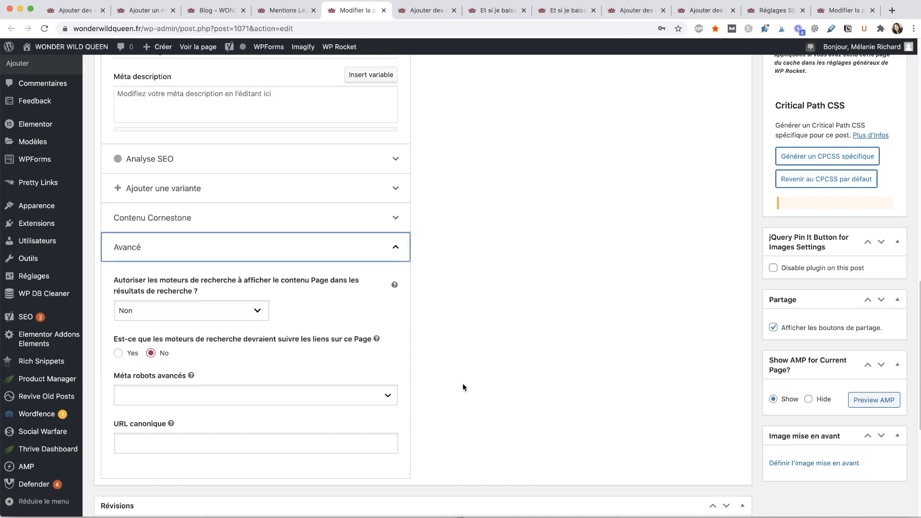
- View the plugin search results for AMP and highlight the name of AMP for WP – Accelerated Mobile Pages
{"action": "key", "text": "ctrl+Tab"}
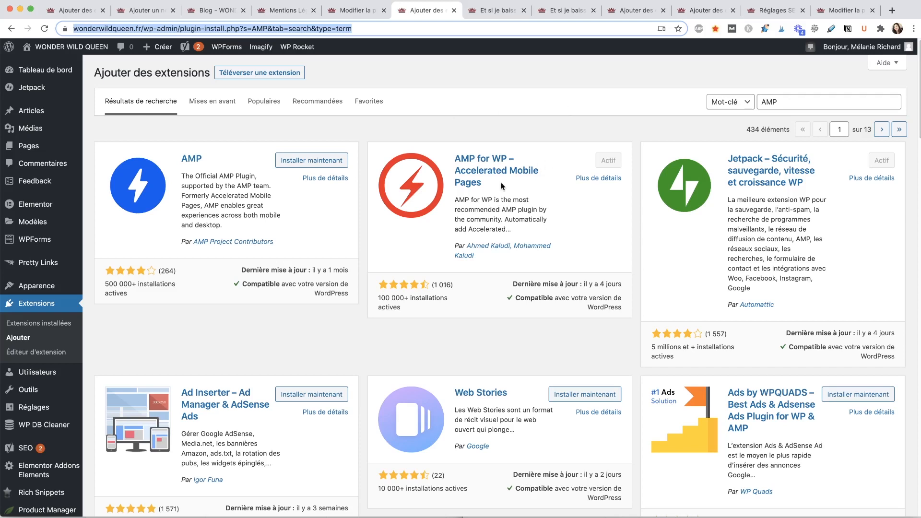
{"action": "left_click_drag", "start_coordinate": [484, 184], "coordinate": [454, 156]}
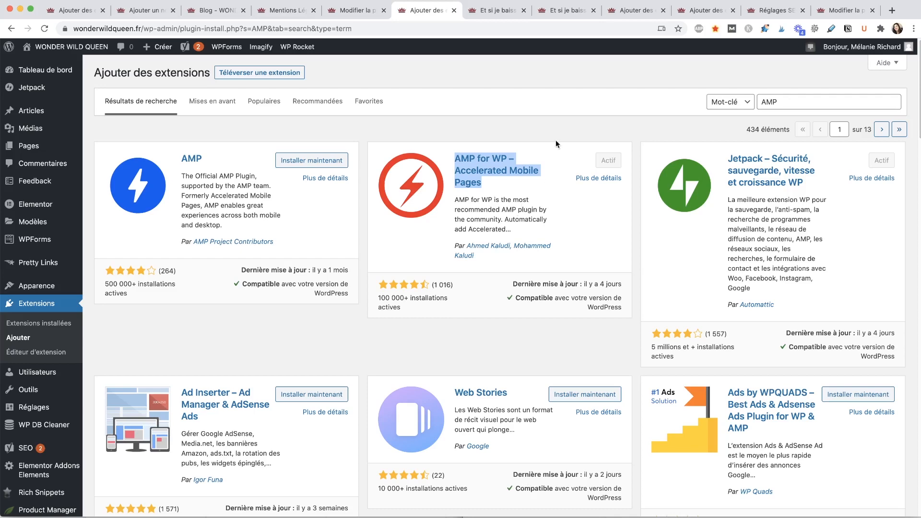
- Look through the standard version of the article "Et si je baissais mes prix ?", including its newsletter sign-up block
{"action": "left_click", "coordinate": [488, 14]}
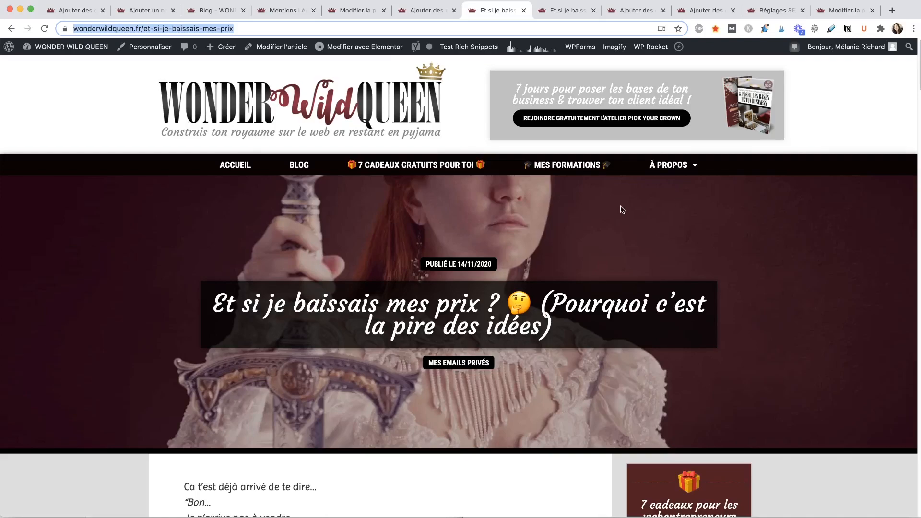
{"action": "scroll", "coordinate": [621, 206], "scroll_direction": "down", "scroll_amount": 15}
{"action": "scroll", "coordinate": [621, 210], "scroll_direction": "down", "scroll_amount": 20}
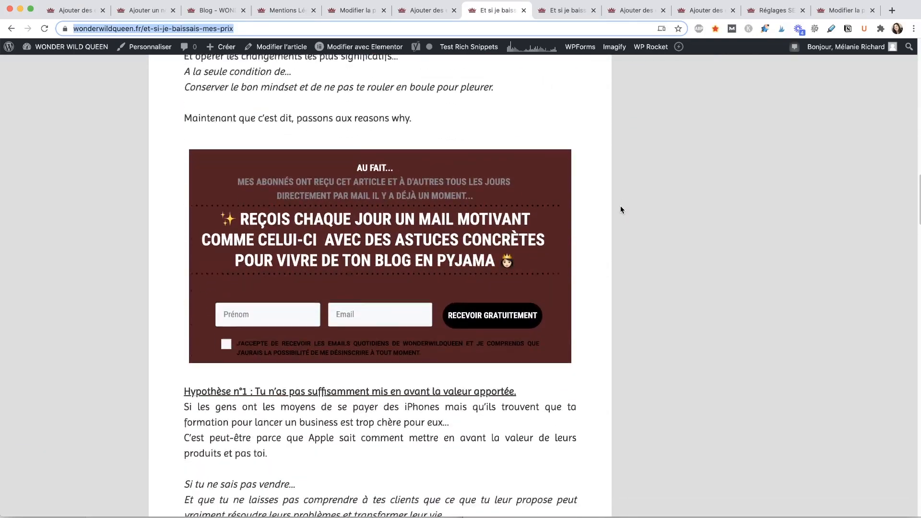
{"action": "scroll", "coordinate": [620, 210], "scroll_direction": "down", "scroll_amount": 10}
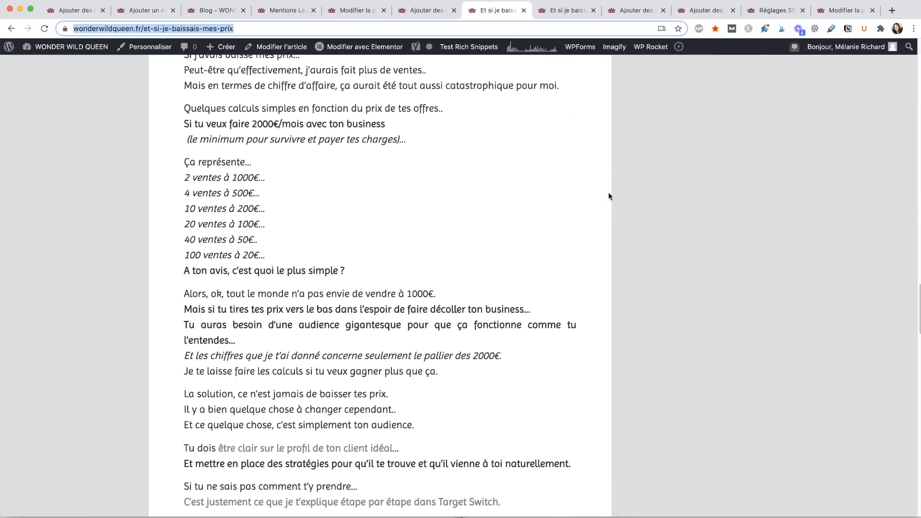
- View the article's AMP version, highlight the /amp suffix in its address, and look over the simplified layout
{"action": "left_click", "coordinate": [563, 14]}
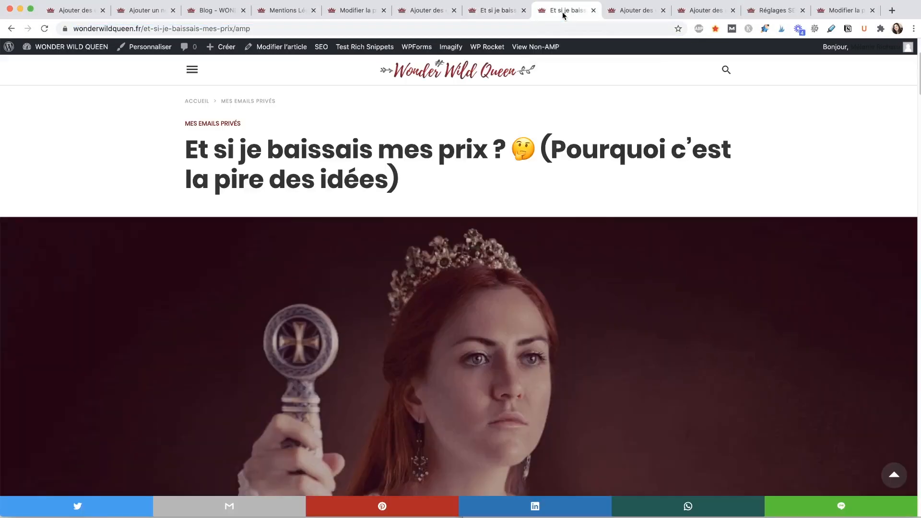
{"action": "left_click_drag", "start_coordinate": [247, 30], "coordinate": [232, 29]}
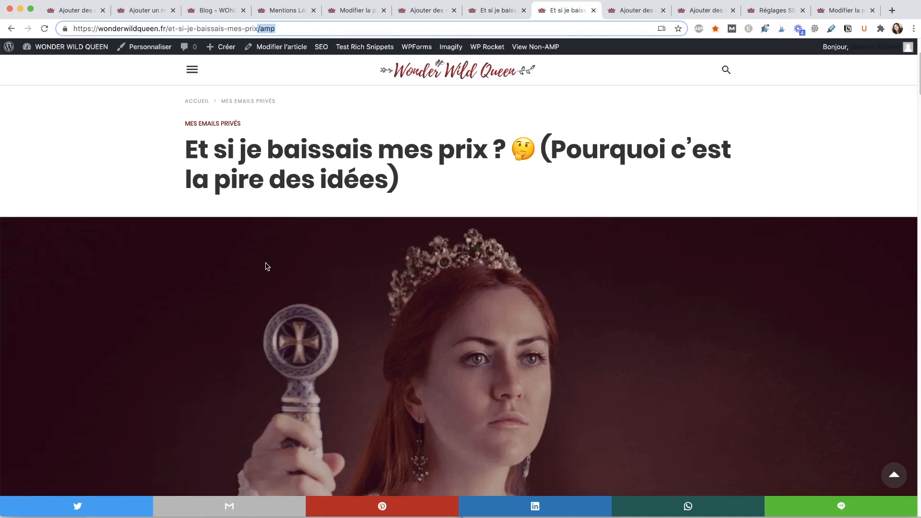
{"action": "scroll", "coordinate": [330, 246], "scroll_direction": "down", "scroll_amount": 10}
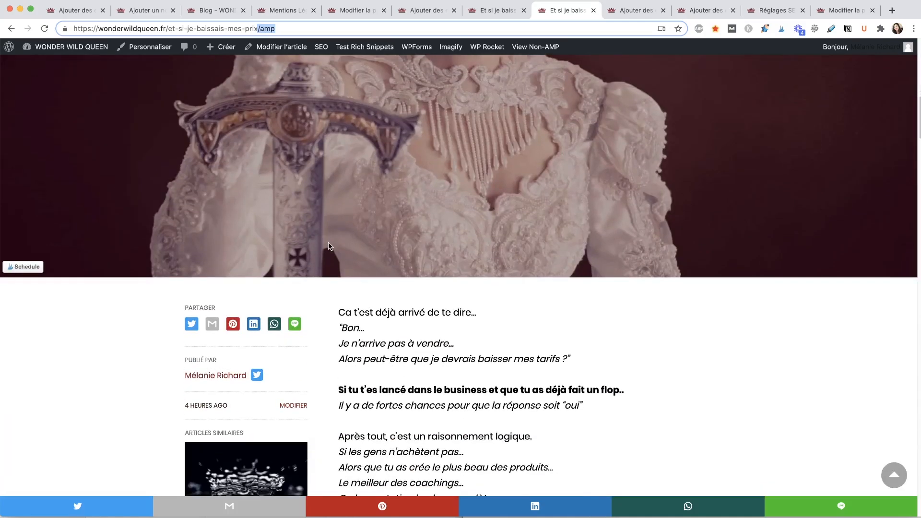
{"action": "scroll", "coordinate": [331, 246], "scroll_direction": "down", "scroll_amount": 6}
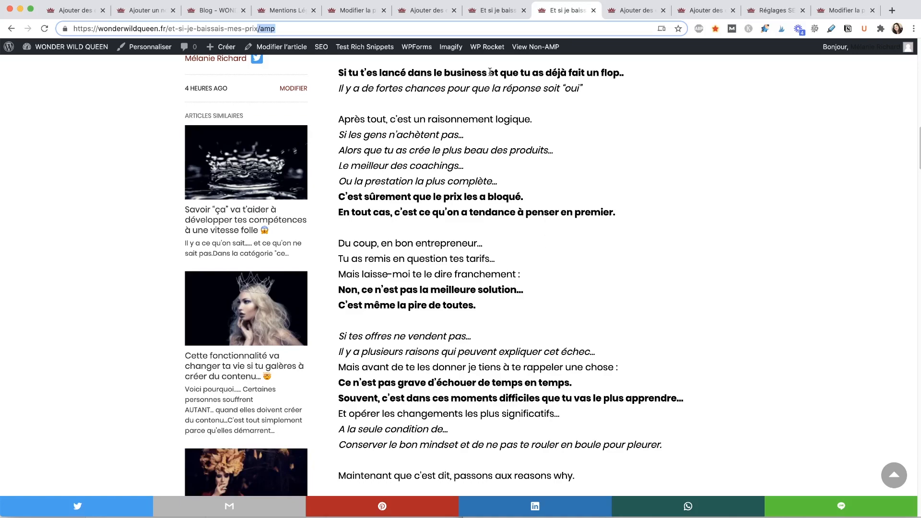
- Compare the newsletter sign-up block in the standard and AMP versions of the article, and return to the AMP plugin search results
{"action": "left_click", "coordinate": [483, 12]}
{"action": "scroll", "coordinate": [547, 226], "scroll_direction": "up", "scroll_amount": 20}
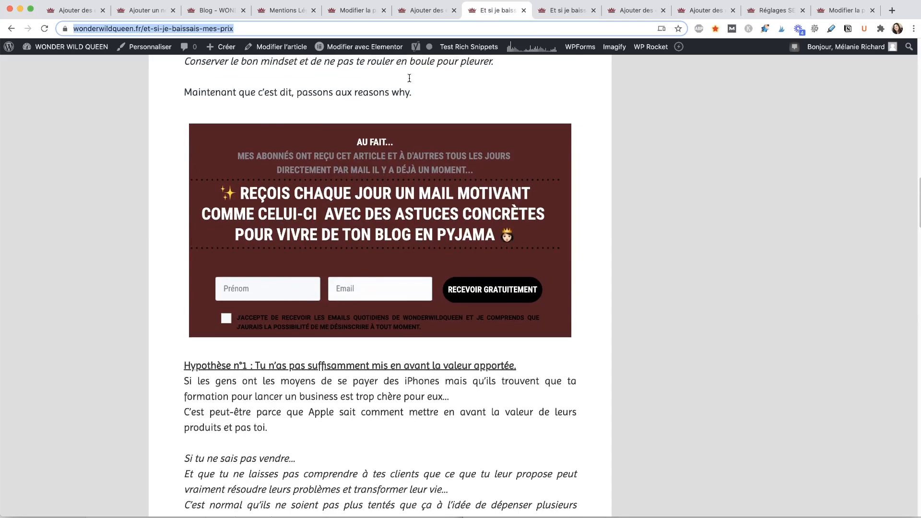
{"action": "left_click", "coordinate": [552, 13]}
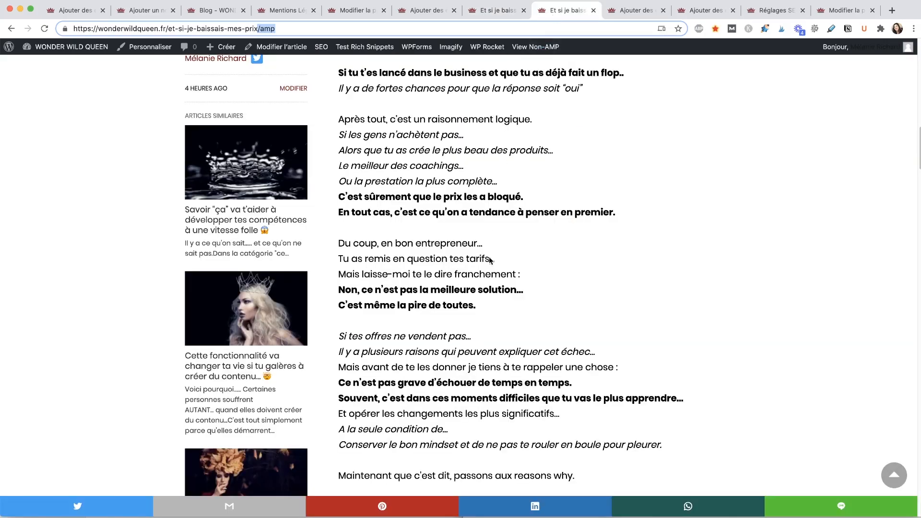
{"action": "scroll", "coordinate": [488, 261], "scroll_direction": "down", "scroll_amount": 8}
{"action": "left_click_drag", "start_coordinate": [480, 142], "coordinate": [586, 228]}
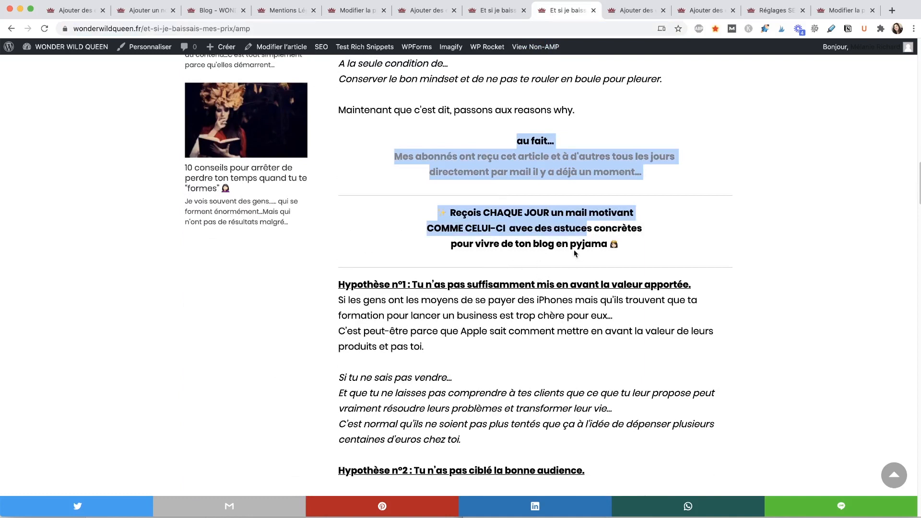
{"action": "left_click", "coordinate": [259, 309]}
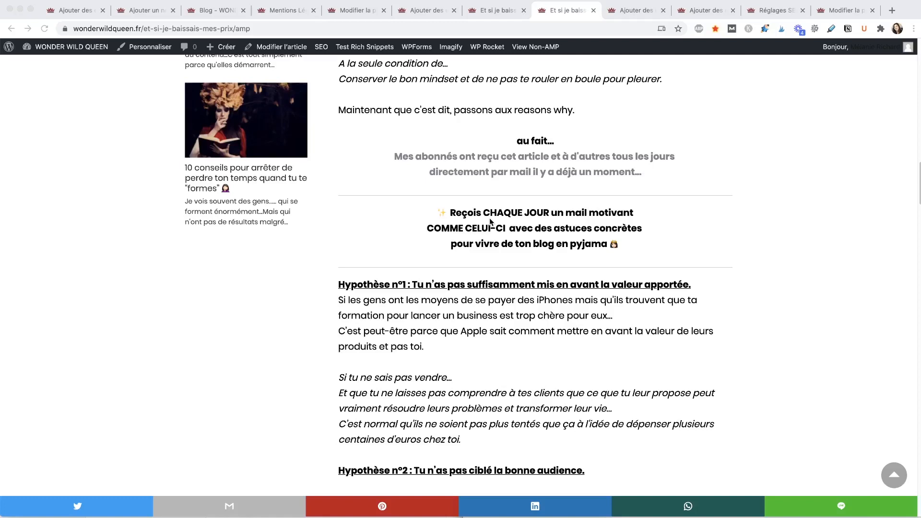
{"action": "left_click", "coordinate": [427, 11]}
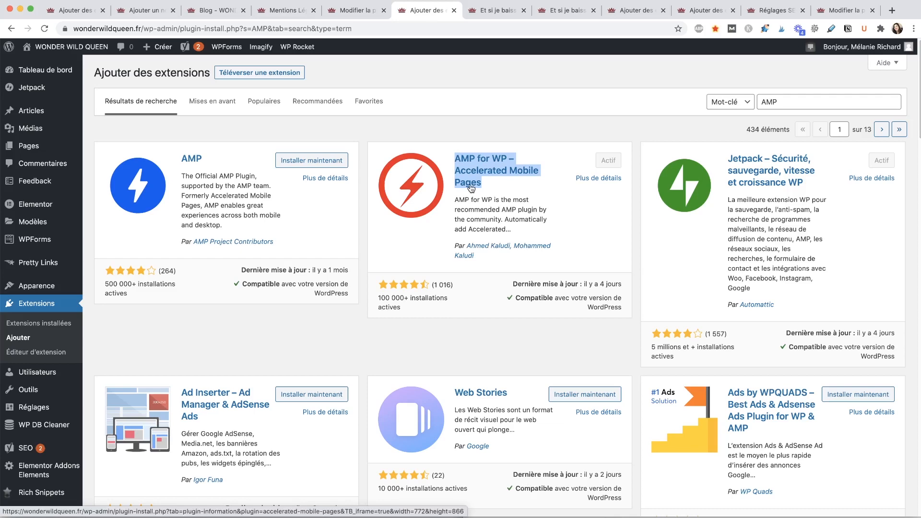
- View the Home page in its editor and examine the Yoast SEO Google preview, highlighting the end of the meta title
{"action": "key", "text": "ctrl+Tab"}
{"action": "key", "text": "ctrl+Tab"}
{"action": "key", "text": "ctrl+Tab"}
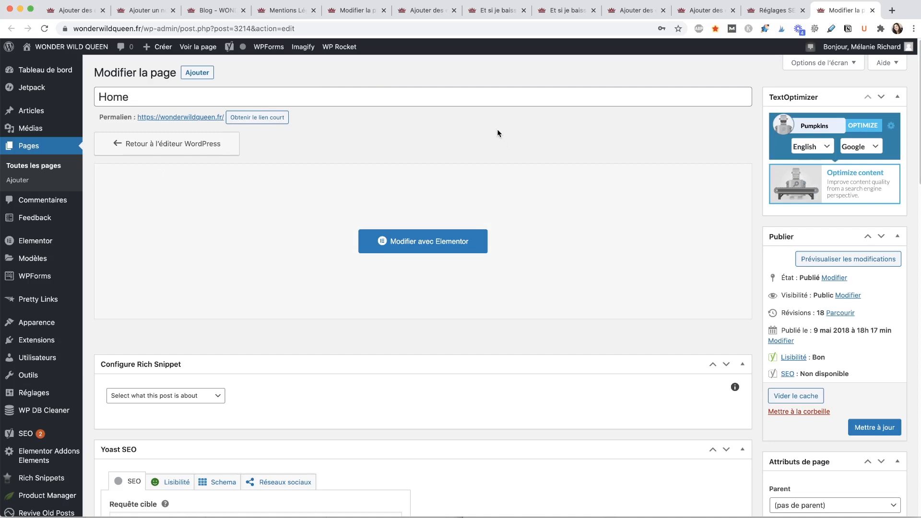
{"action": "scroll", "coordinate": [497, 129], "scroll_direction": "down", "scroll_amount": 10}
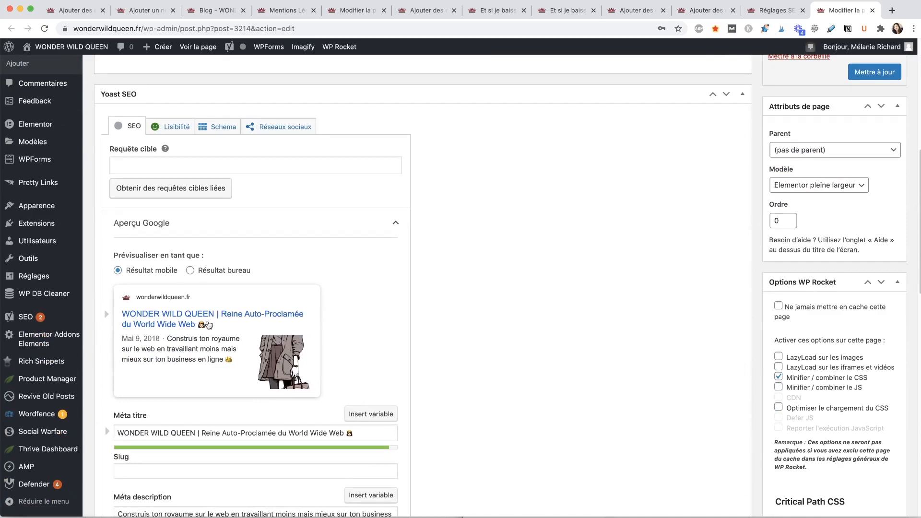
{"action": "scroll", "coordinate": [208, 325], "scroll_direction": "up", "scroll_amount": 10}
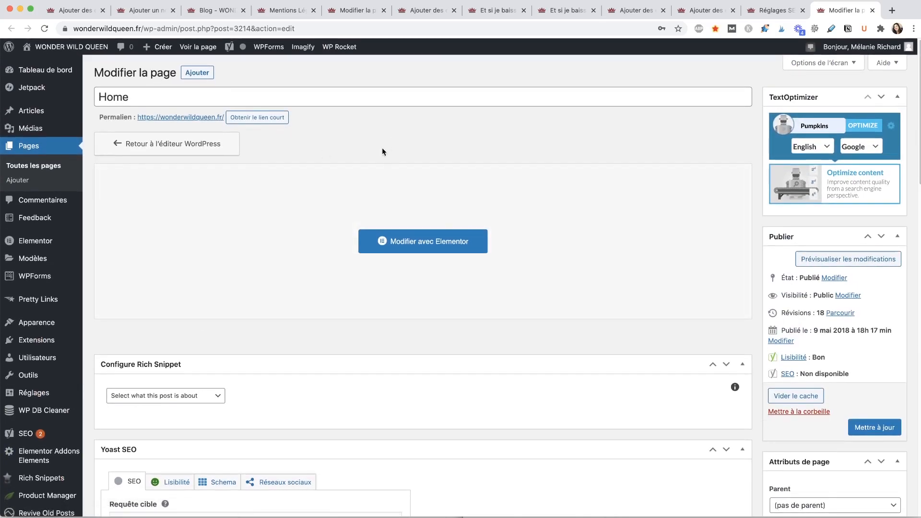
{"action": "scroll", "coordinate": [382, 148], "scroll_direction": "down", "scroll_amount": 15}
{"action": "left_click_drag", "start_coordinate": [255, 150], "coordinate": [363, 150]}
{"action": "scroll", "coordinate": [364, 151], "scroll_direction": "up", "scroll_amount": 1}
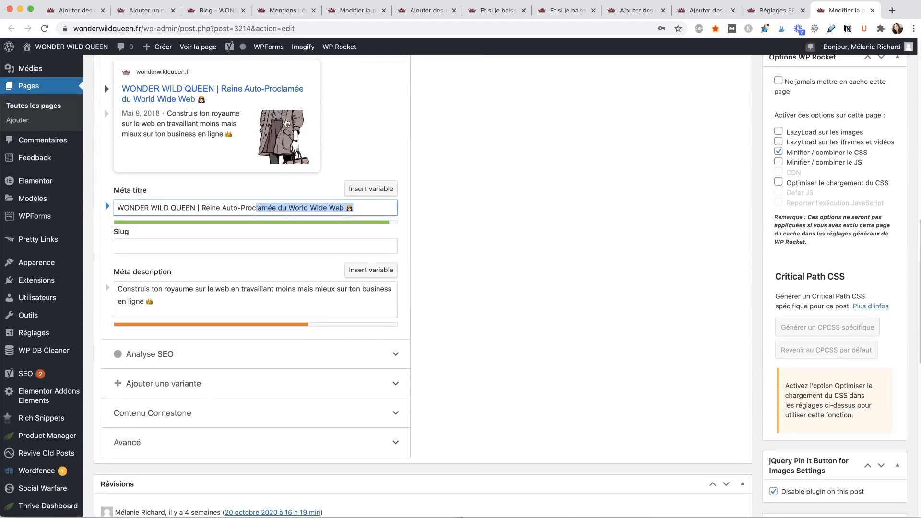